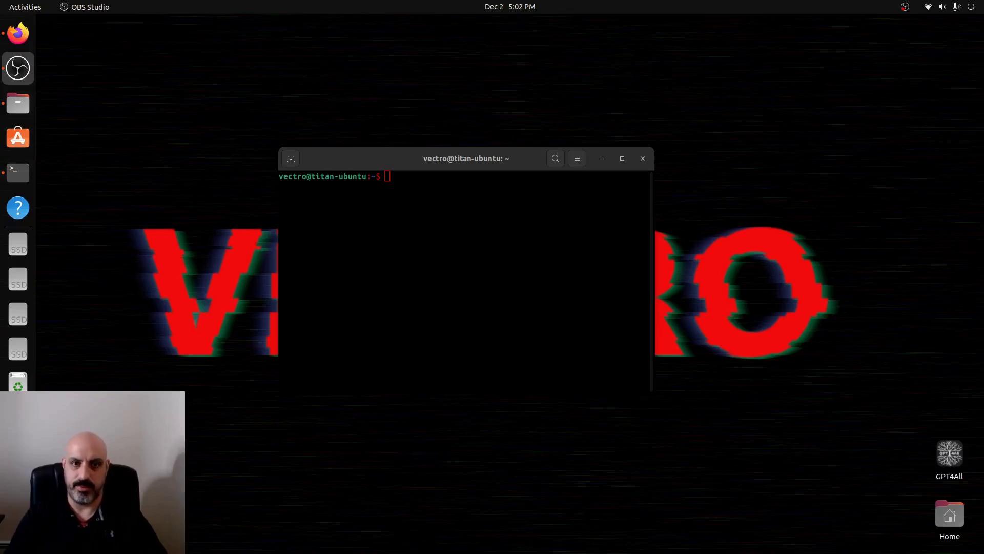
left_click(619, 283)
type("git clone")
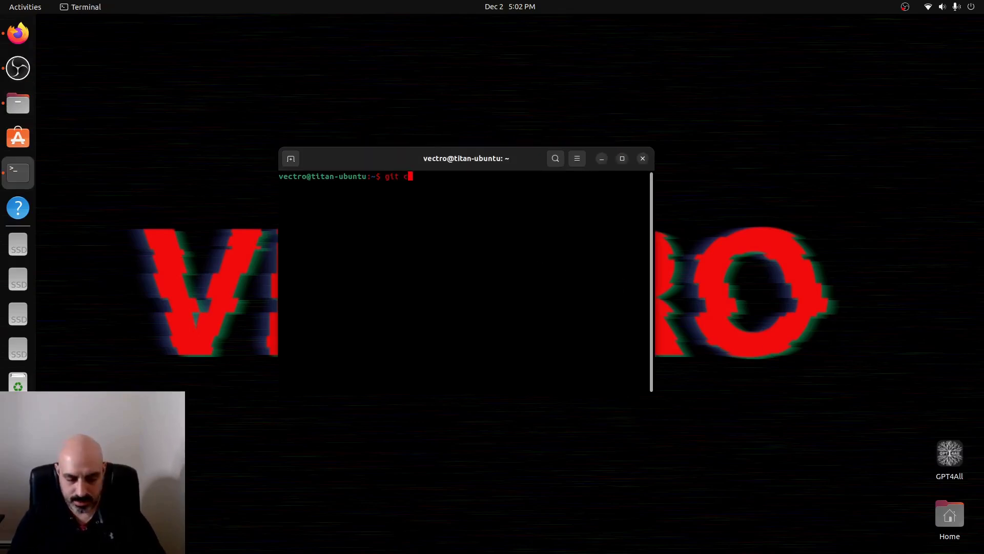
right_click(470, 209)
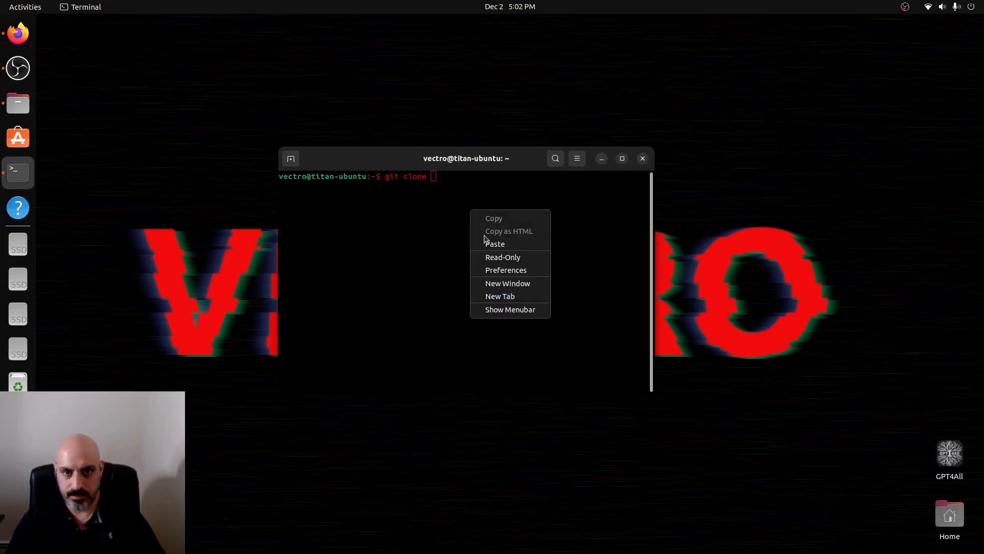
left_click(487, 244)
key("Return")
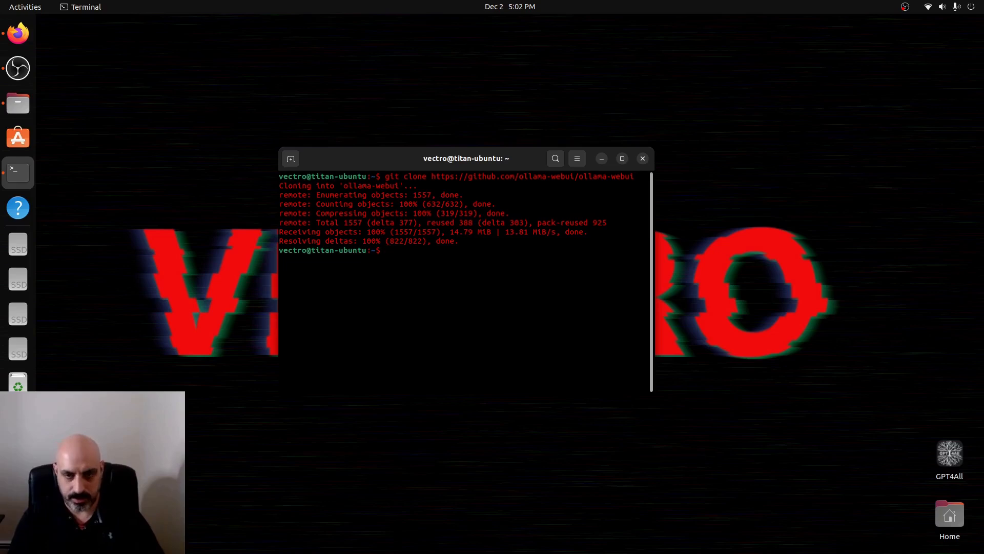
Change the working directory to the cloned ollama-webui folder.
type("cd ol")
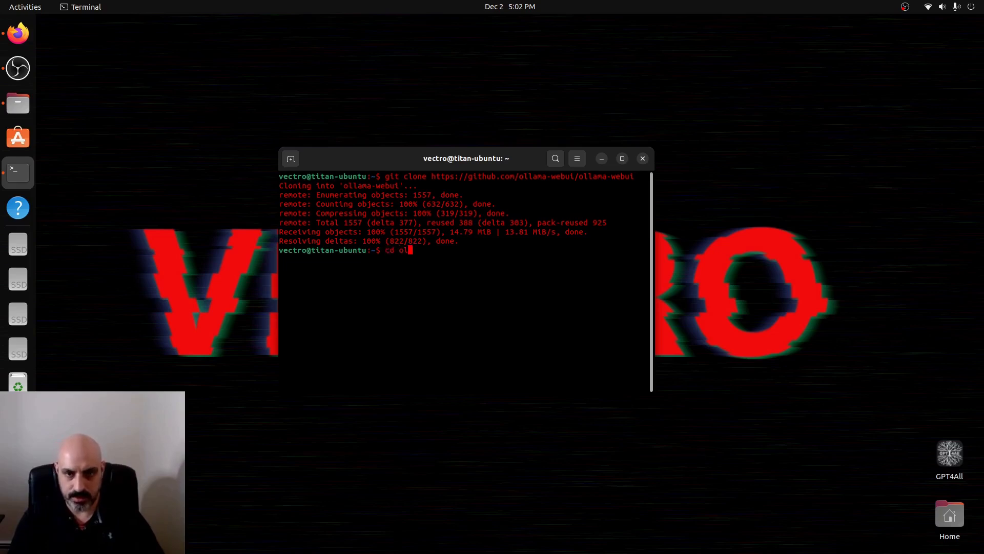
type("lama-we")
key("Tab")
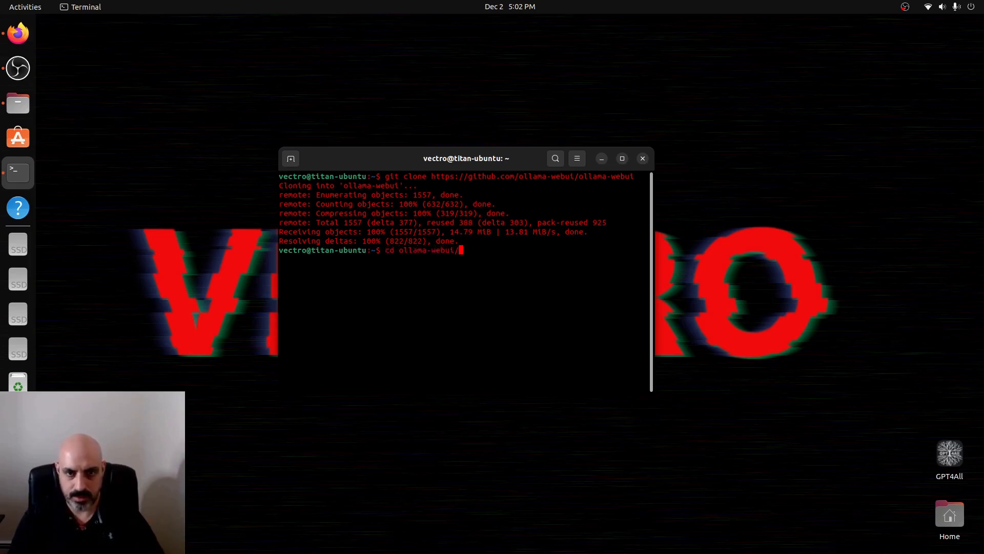
key("Return")
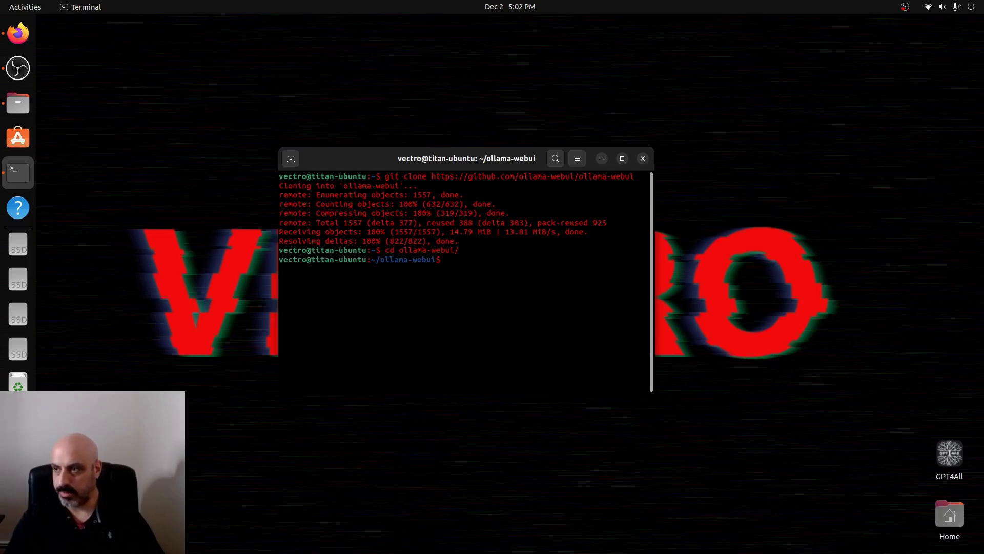
Build and start the containers in detached mode with "sudo docker compose up -d --build".
type("s")
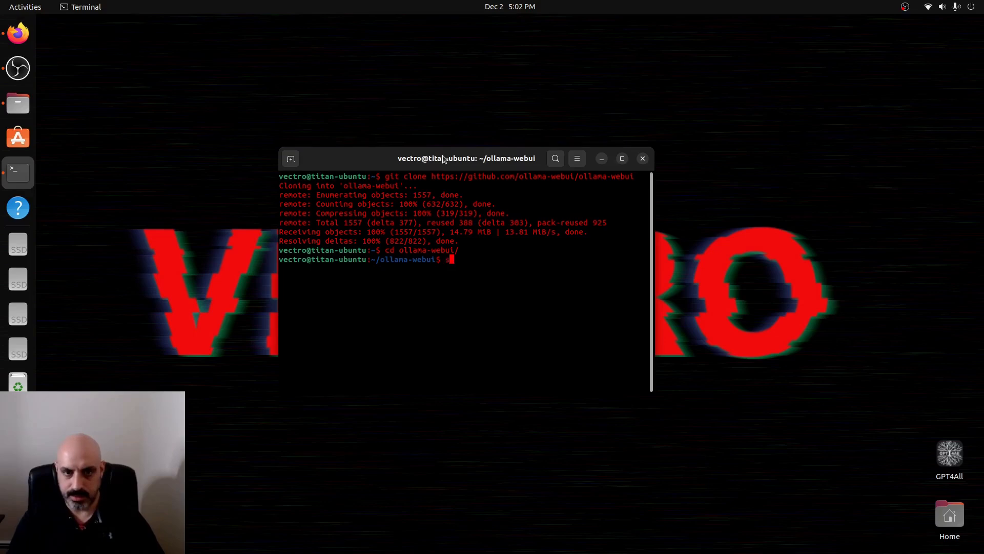
type("udo docker compose ")
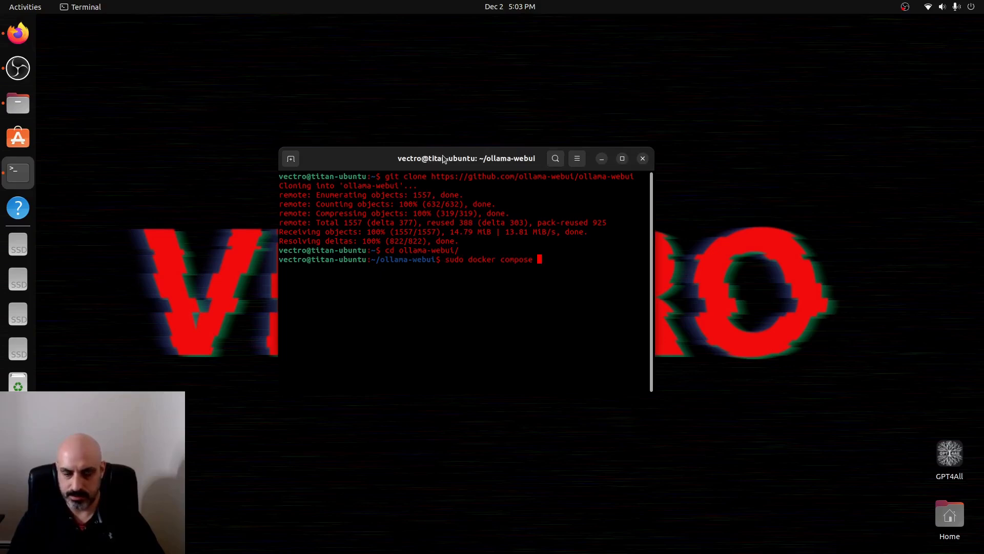
type("up ")
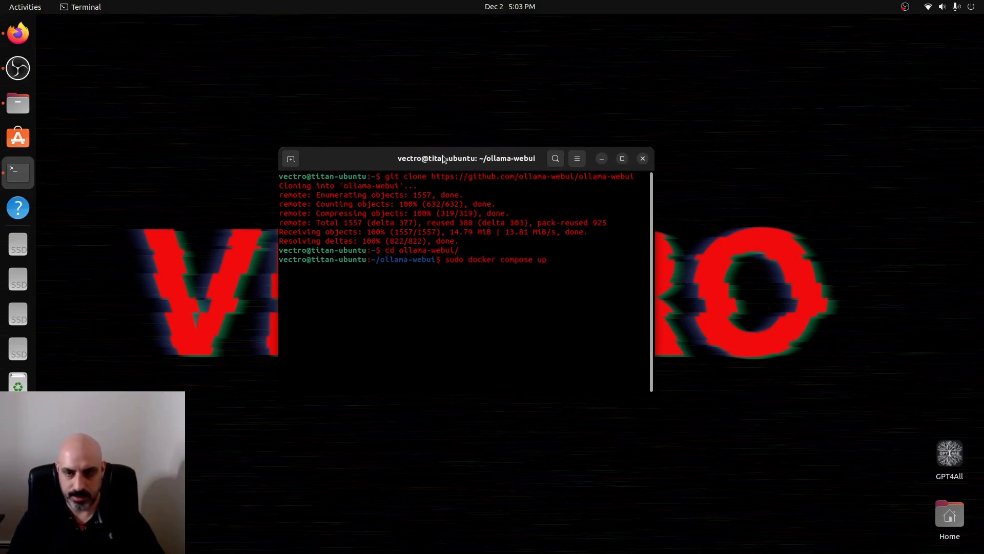
type("-d --build")
key("Return")
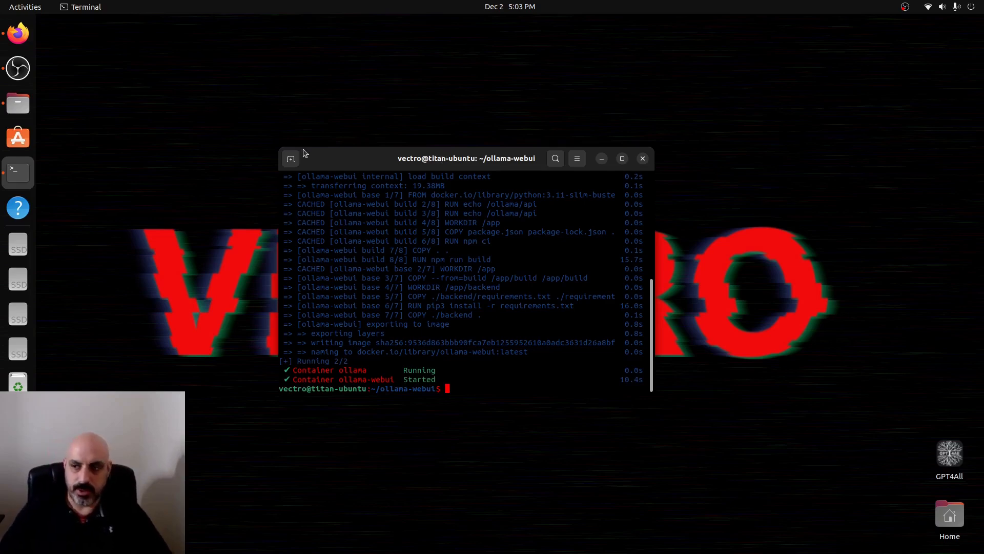
Switch to a new Firefox window, move it toward the middle of the desktop, and load localhost:3000.
right_click(18, 33)
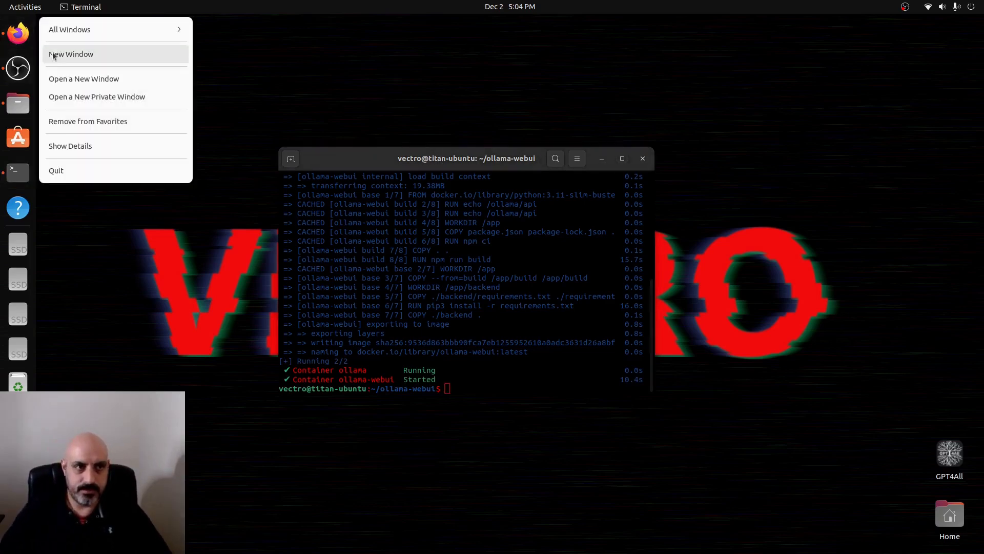
left_click(54, 53)
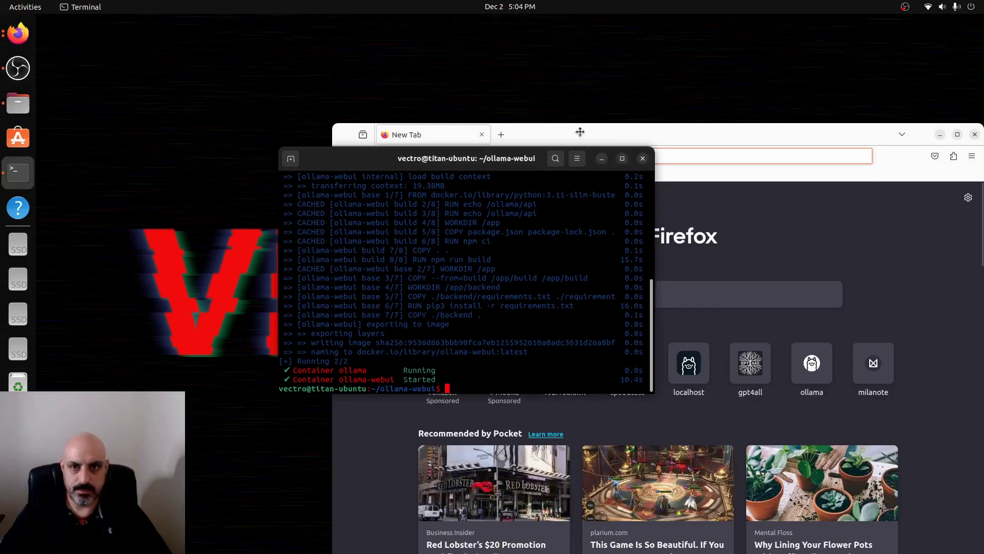
left_click_drag(601, 133, 435, 89)
left_click(426, 109)
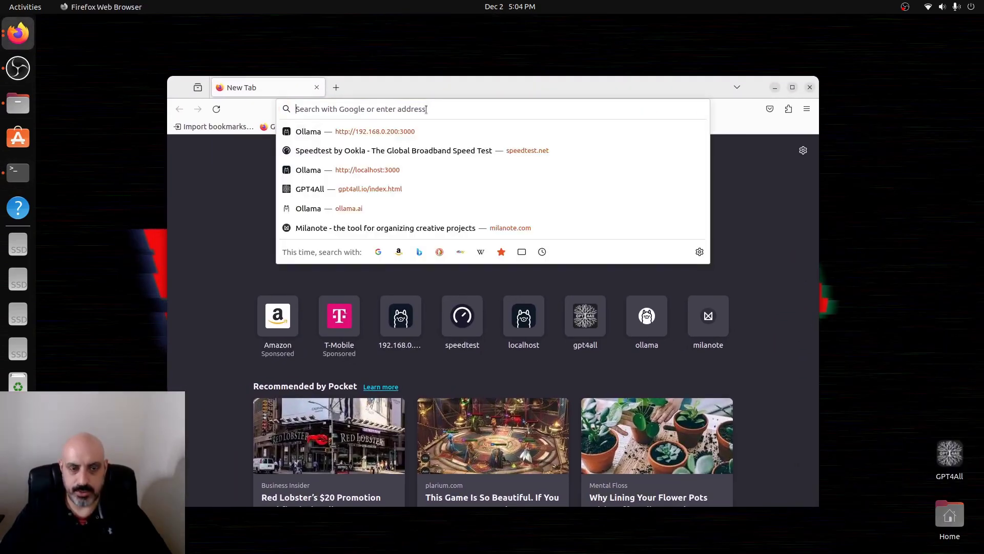
type("localhost:3000/")
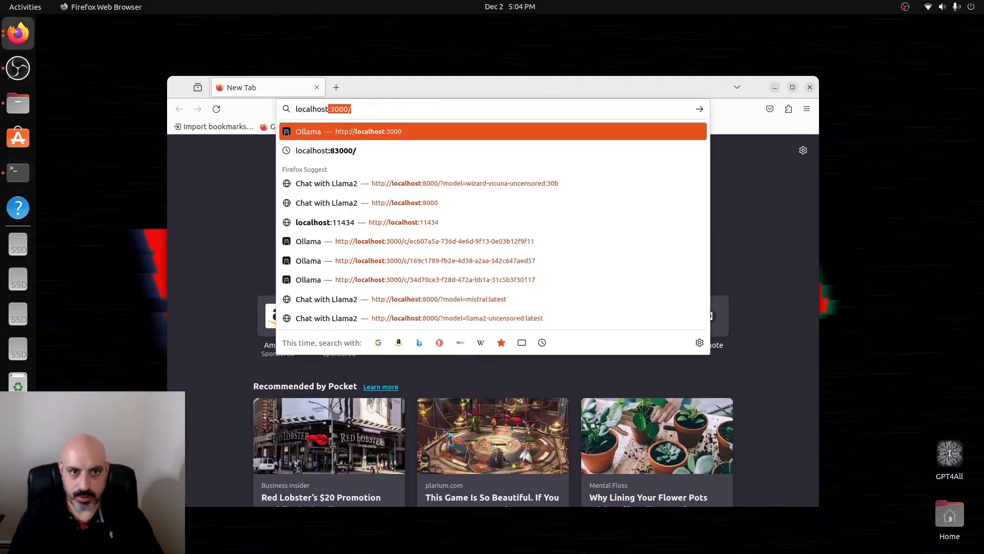
key("End")
key("Return")
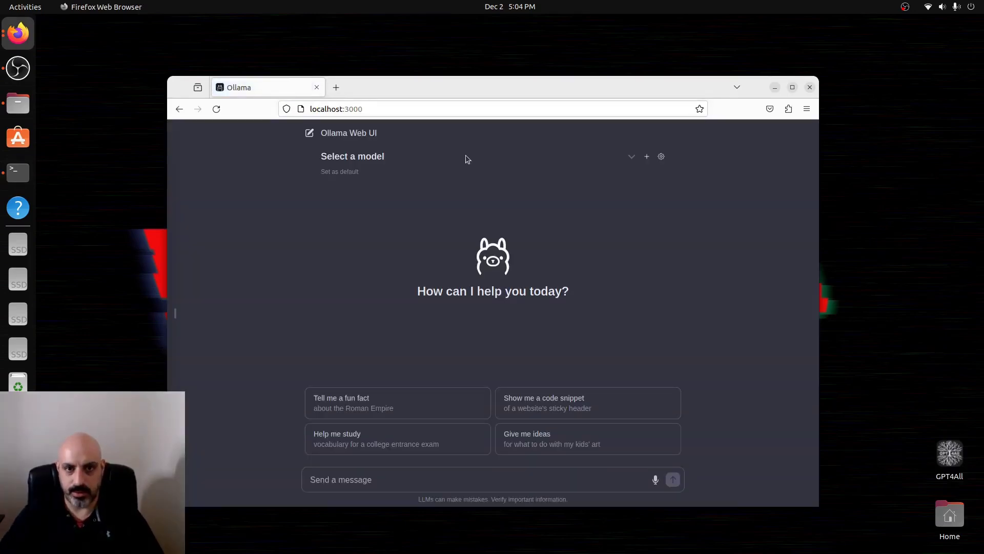
Check which models can be selected in Ollama Web UI, and open the Models section of its settings.
left_click(573, 157)
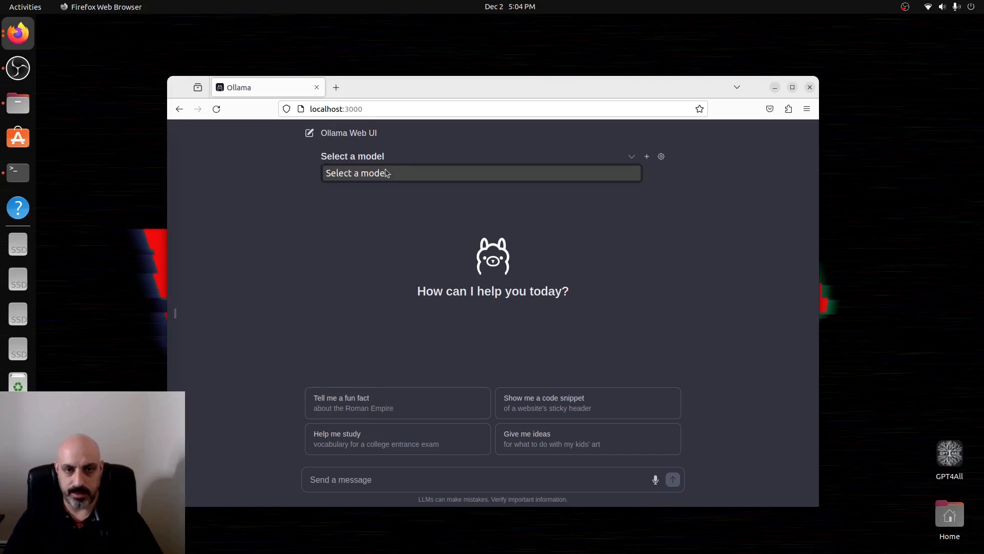
left_click(632, 224)
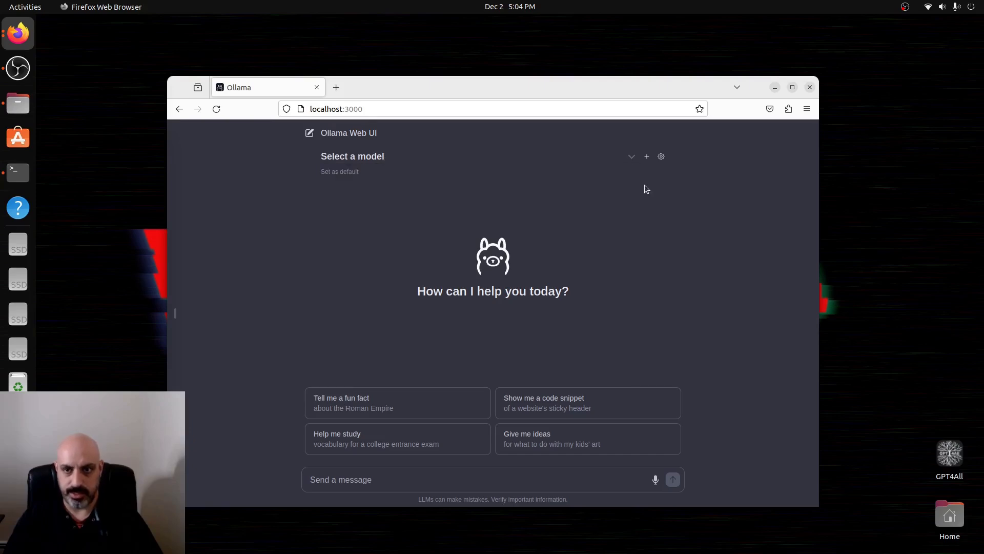
left_click(662, 157)
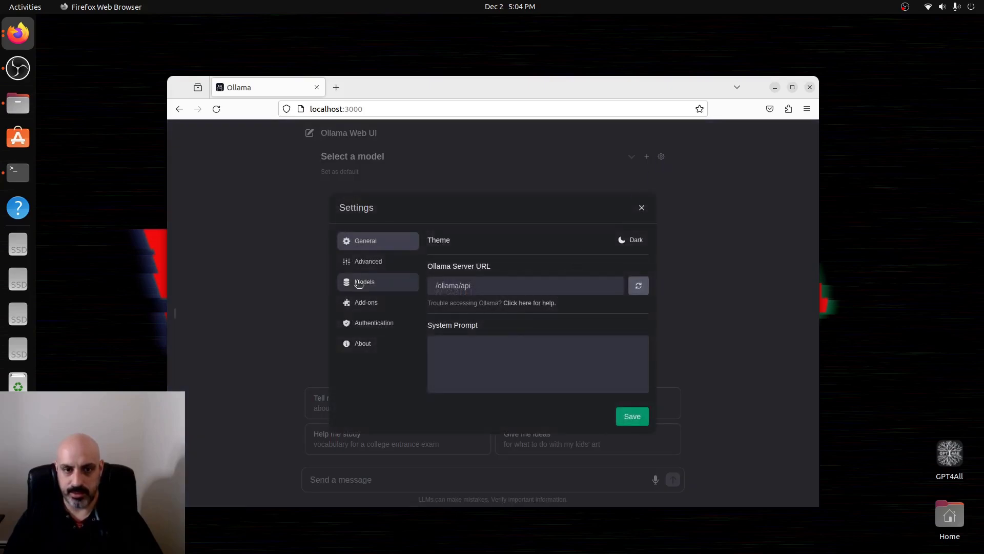
left_click(367, 286)
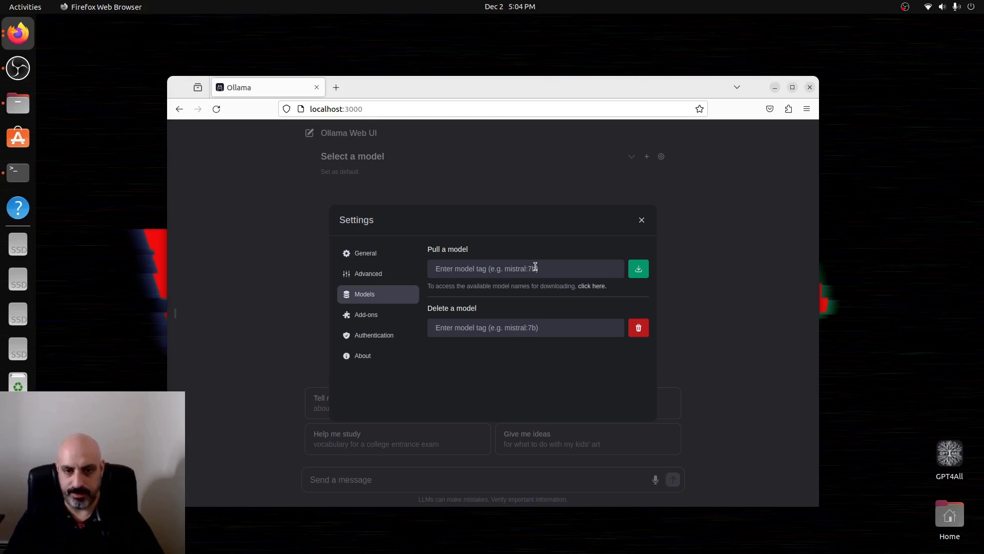
Open ollama.ai in a new browser tab and look through its library of available models.
left_click(337, 88)
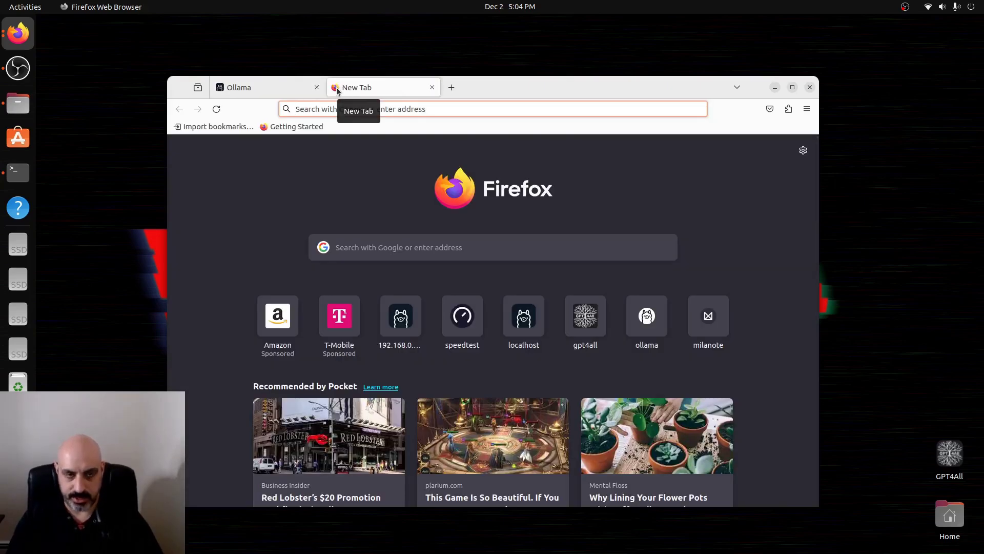
type("ollama.ai")
key("Return")
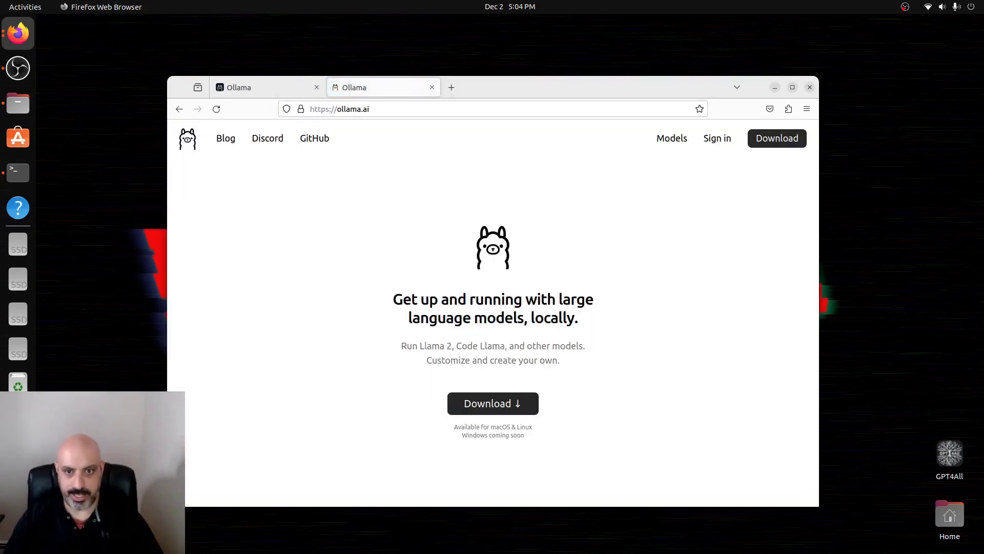
left_click(672, 137)
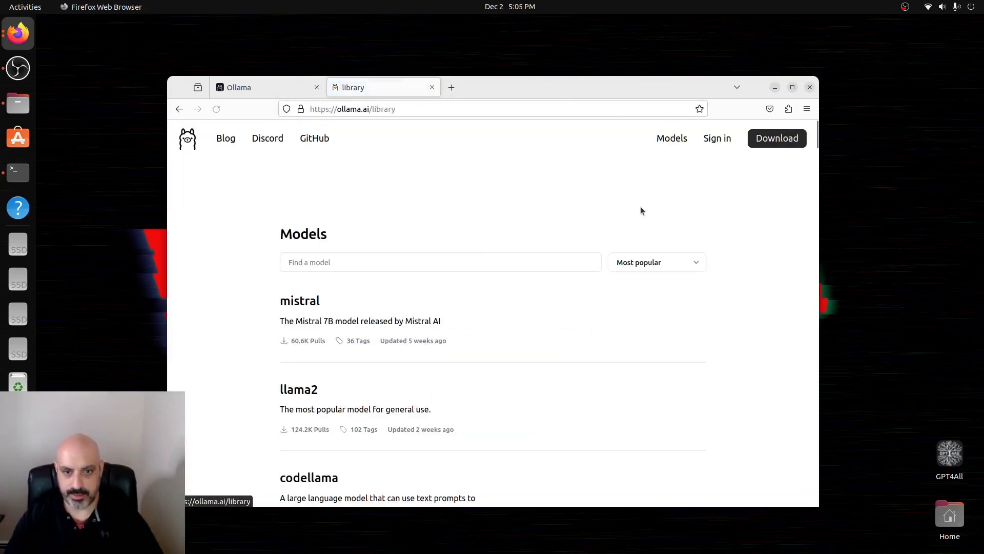
scroll(639, 213, "down", 5)
scroll(634, 215, "down", 15)
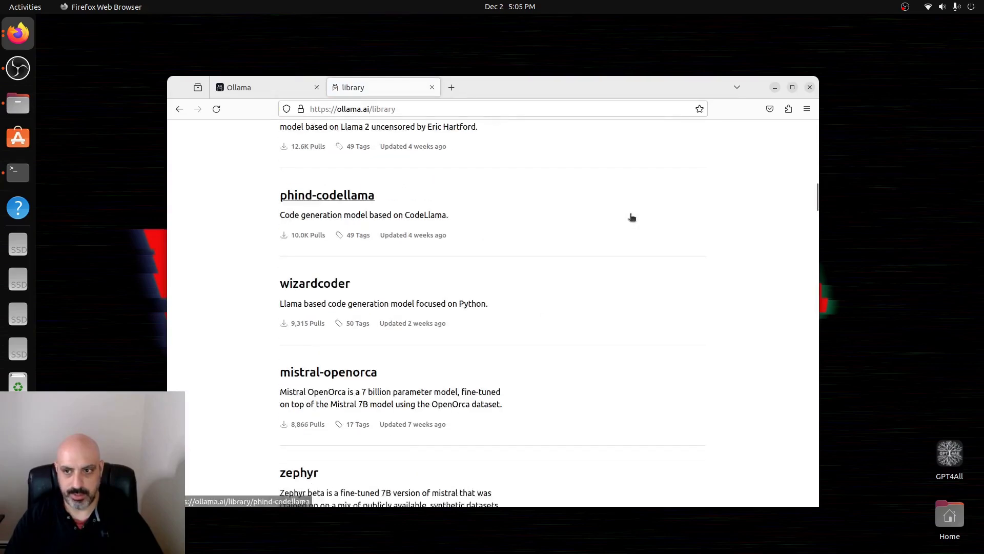
scroll(631, 215, "down", 15)
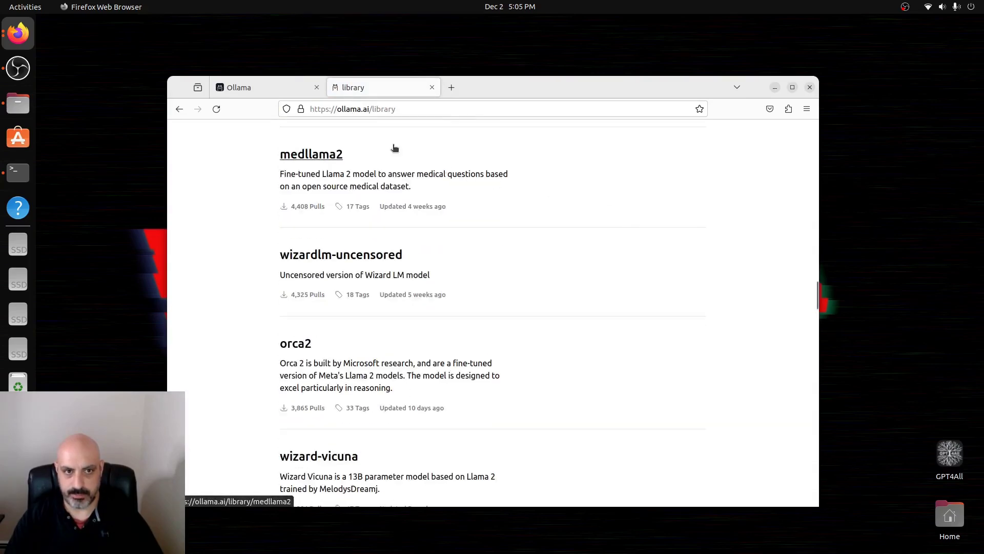
Back in the Ollama Web UI settings, pull the model mistral:7b and close the settings once it has downloaded.
left_click(255, 86)
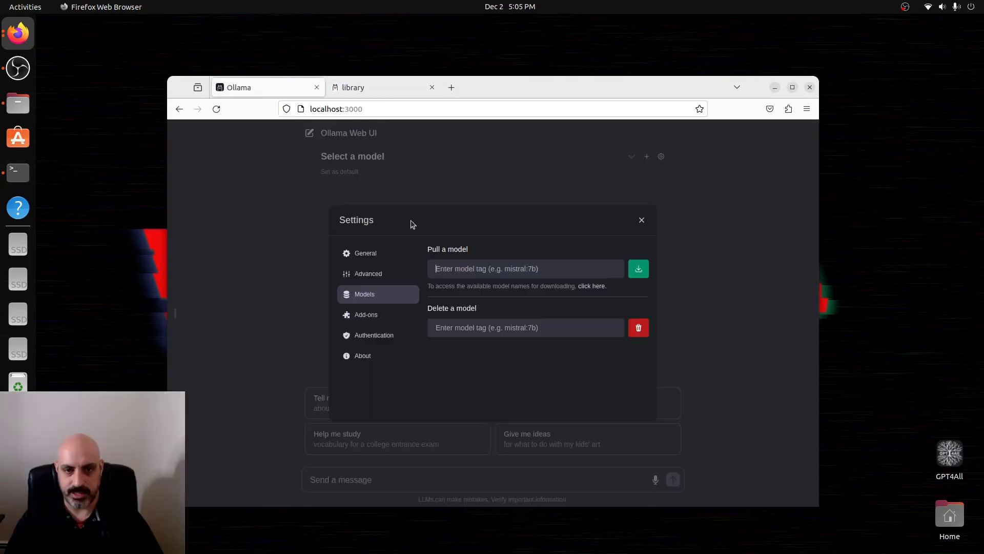
left_click(536, 270)
type("mistral")
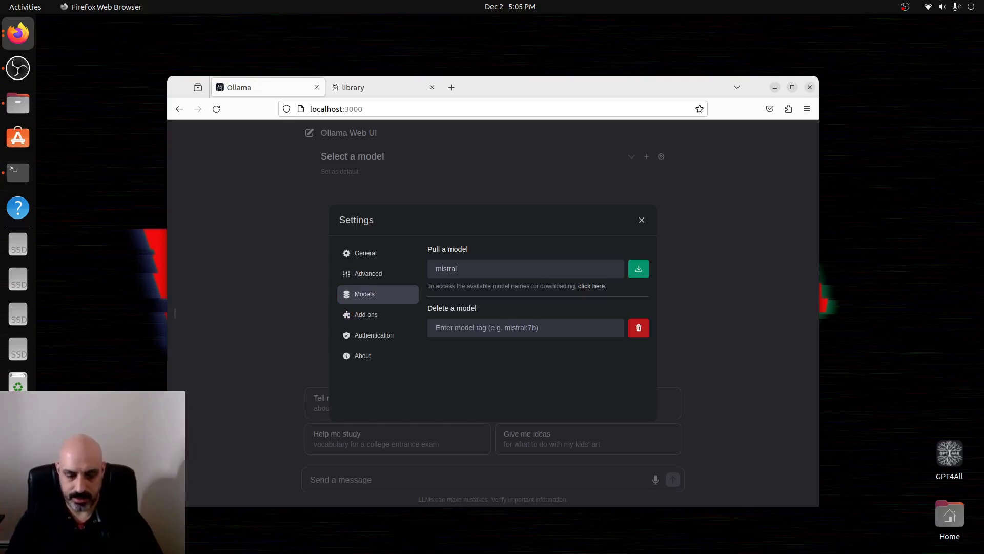
type(":7b")
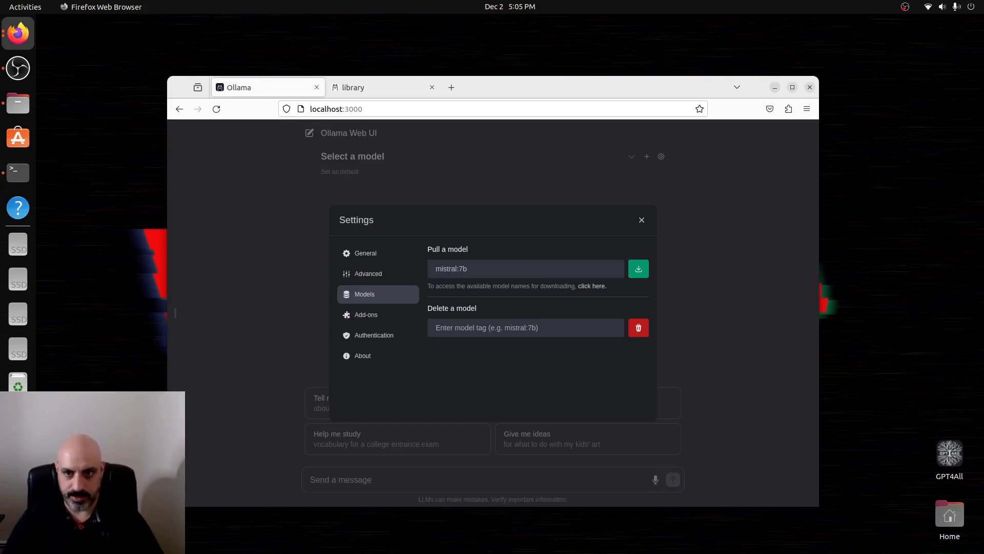
left_click(641, 271)
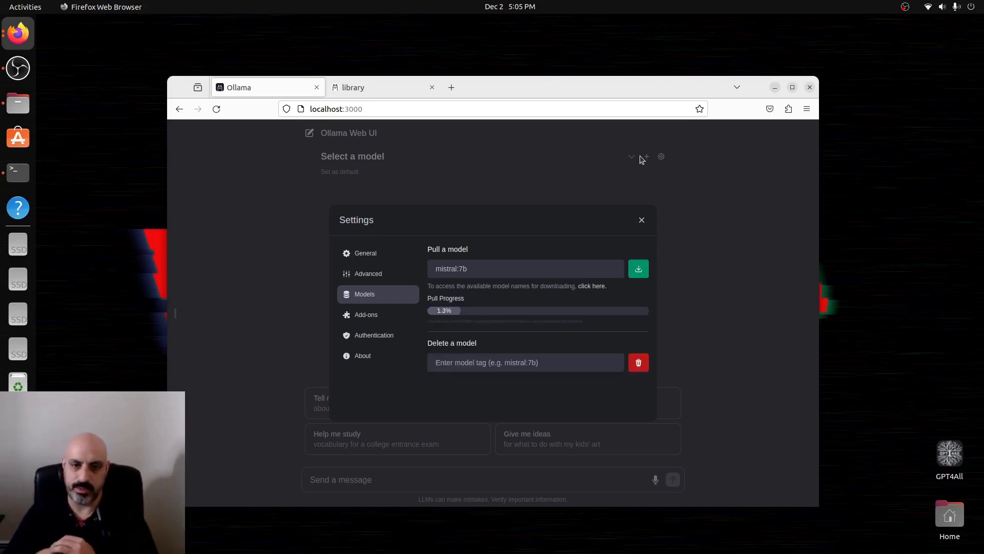
left_click(641, 219)
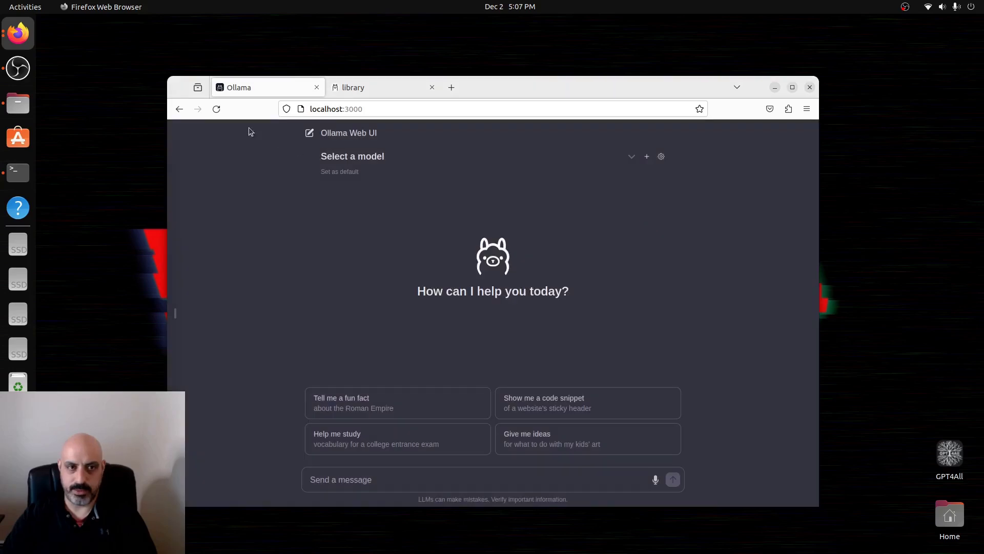
Reload the Ollama Web UI page and select mistral:7b as the chat model.
left_click(217, 109)
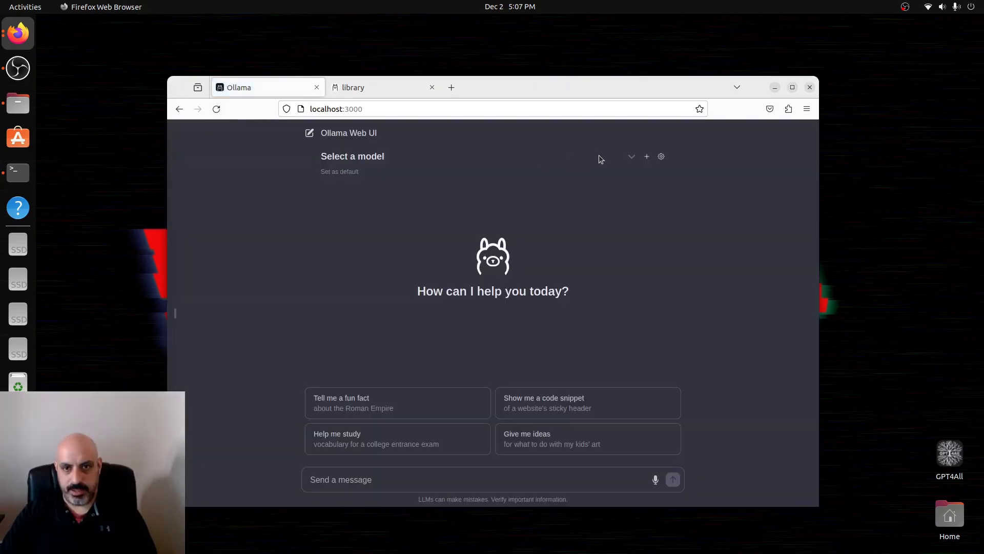
left_click(600, 156)
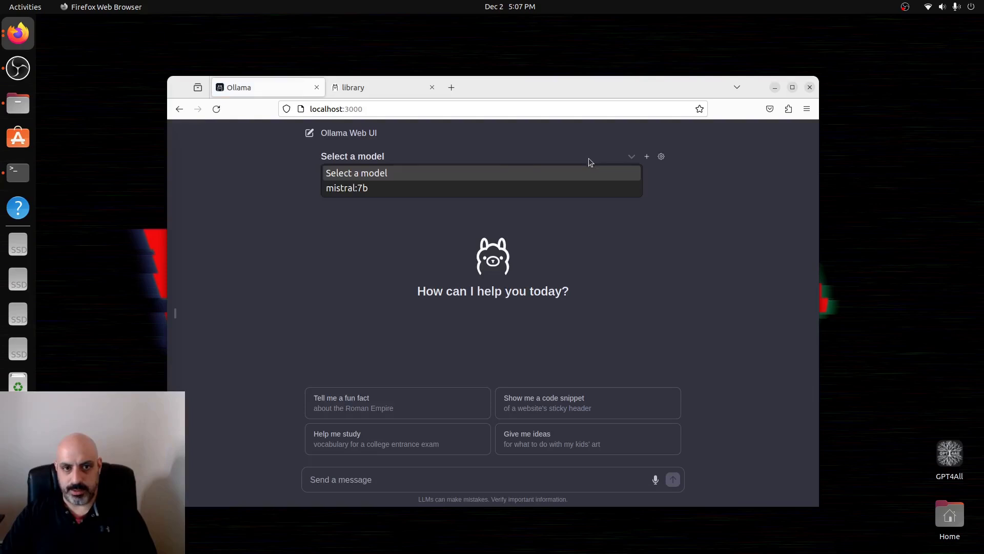
left_click(362, 190)
Ask mistral:7b "what is the average distance from the earth to the sun?" in the chat.
left_click(360, 480)
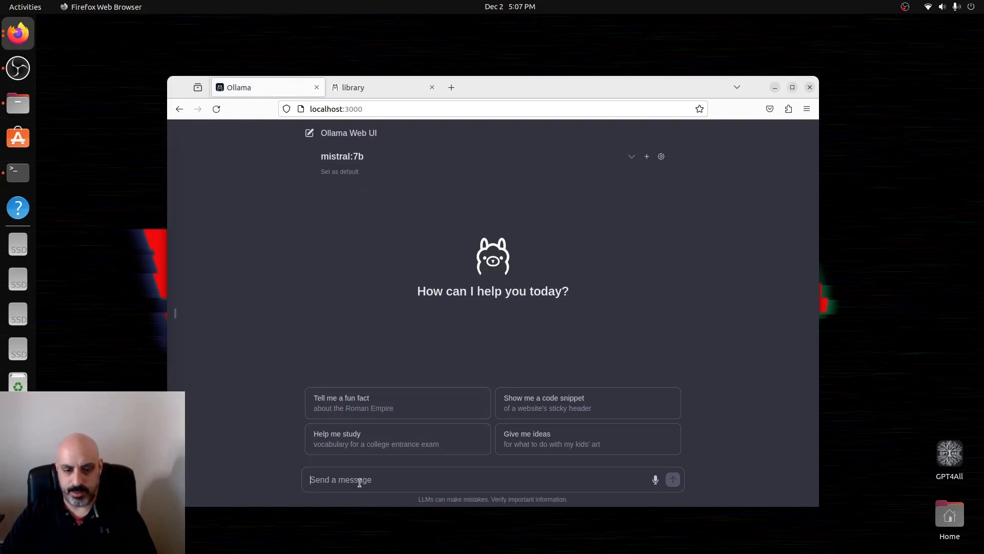
type("w")
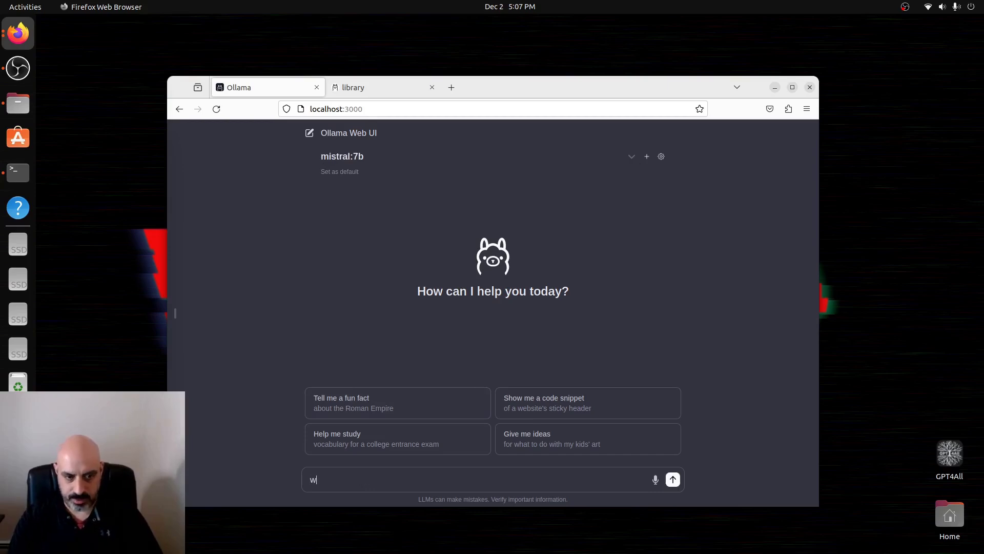
type("hat is the average d")
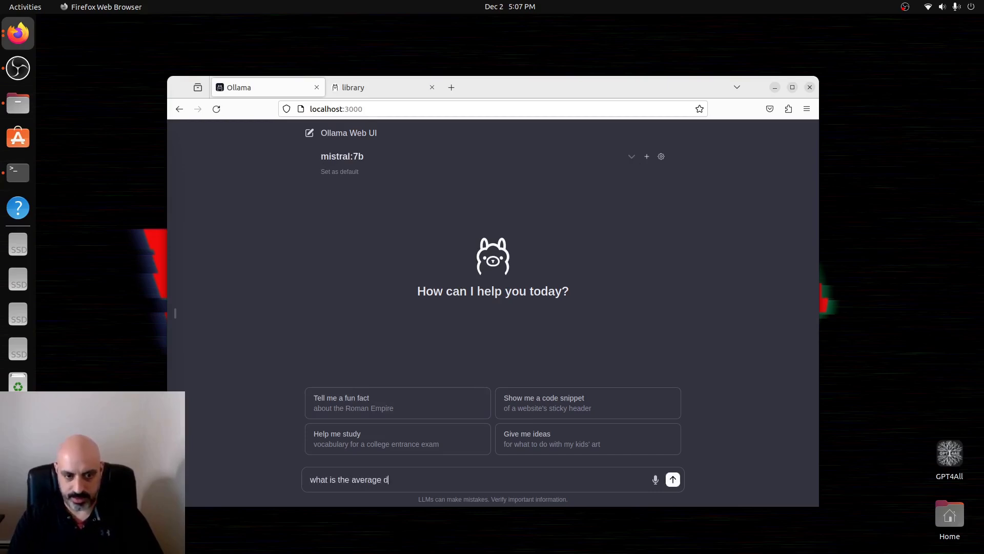
type("istance from the earth to the su")
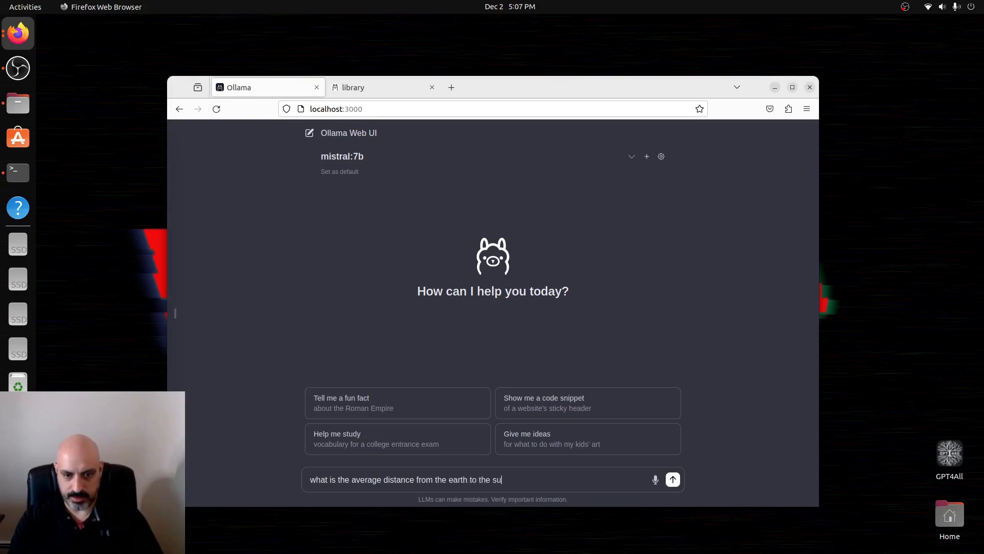
type("n?")
key("Return")
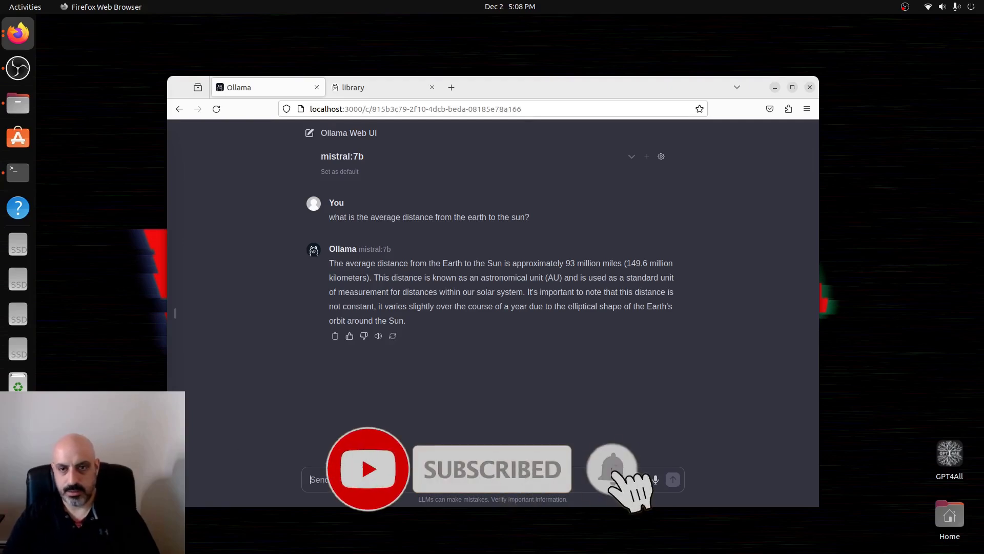
Examine the Advanced settings, switch Temperature to Custom to see its slider, and close the settings without saving.
left_click(662, 157)
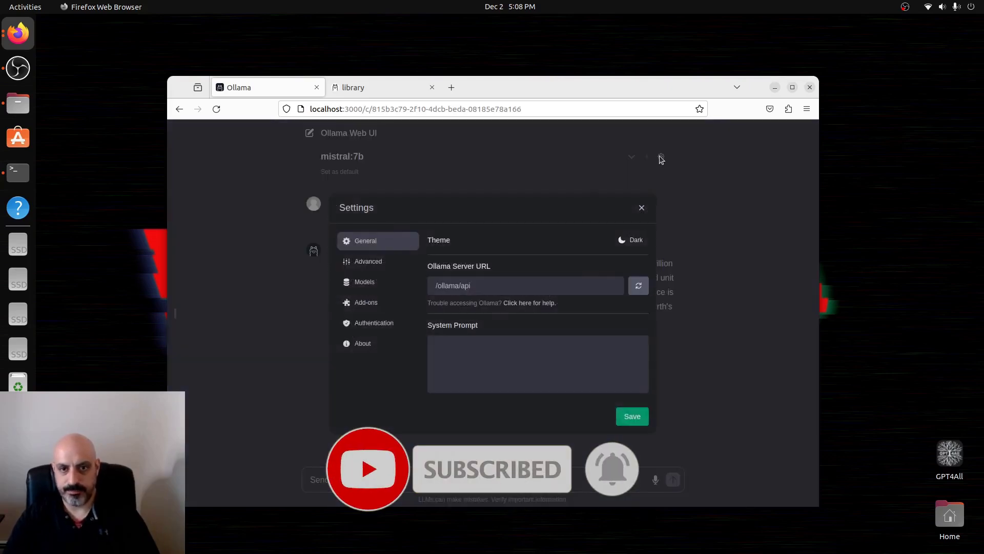
left_click(373, 263)
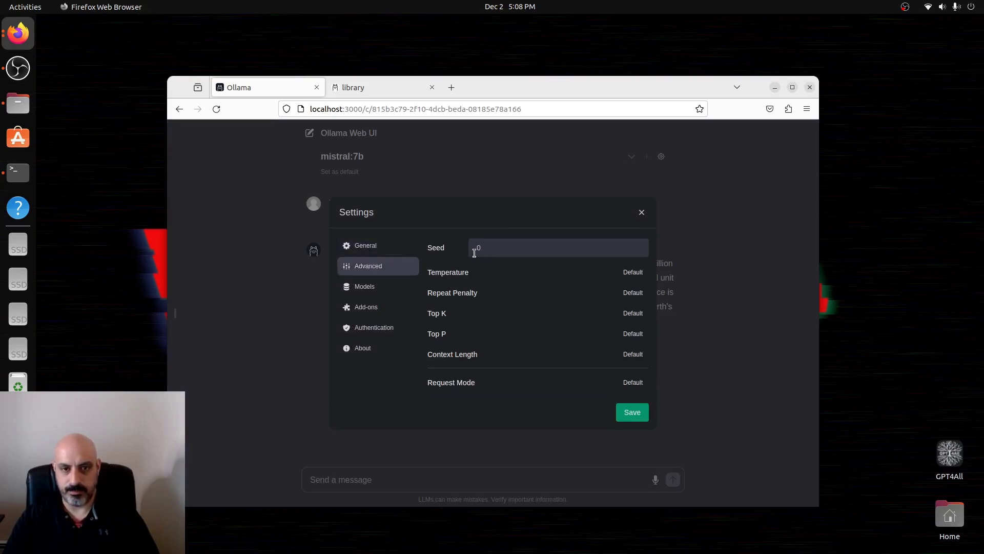
left_click(627, 277)
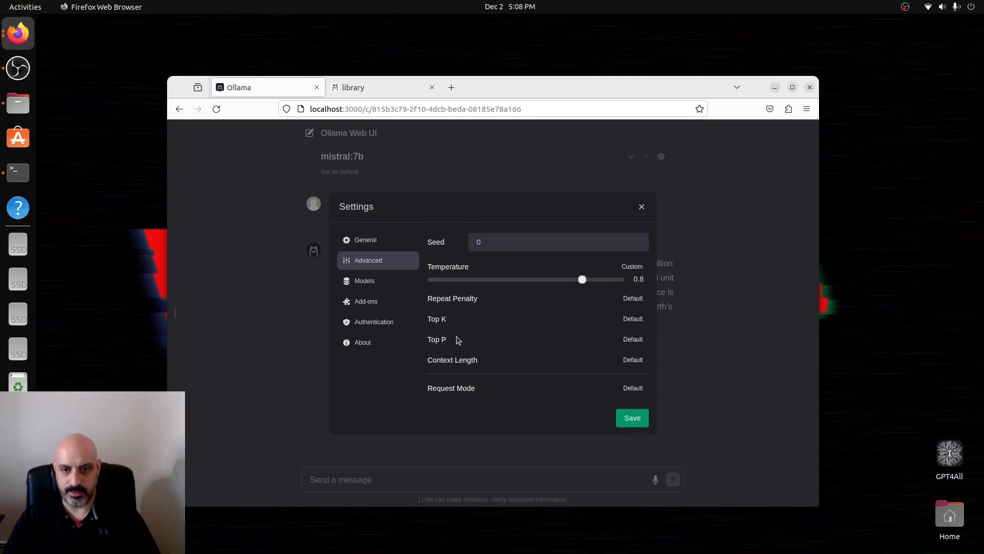
left_click(643, 206)
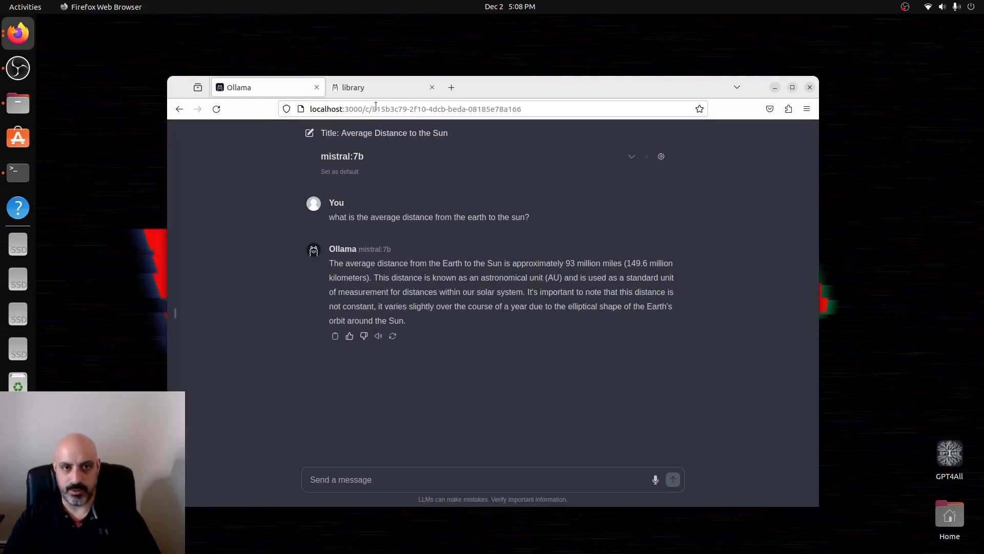
Load Ollama Web UI through the network address 192.168.0.200:3000 and check its list of selectable models.
left_click(375, 108)
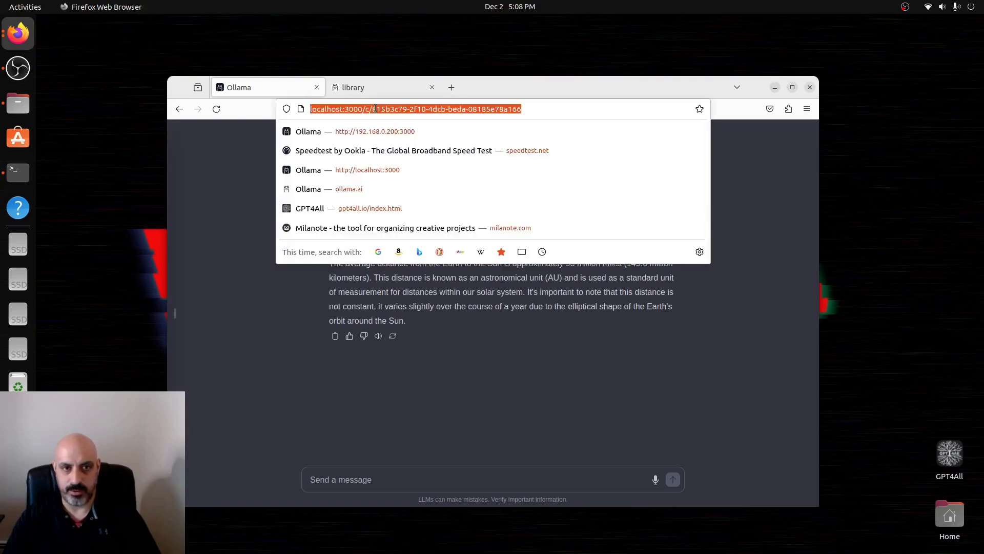
type("192.168.0.200:3000/")
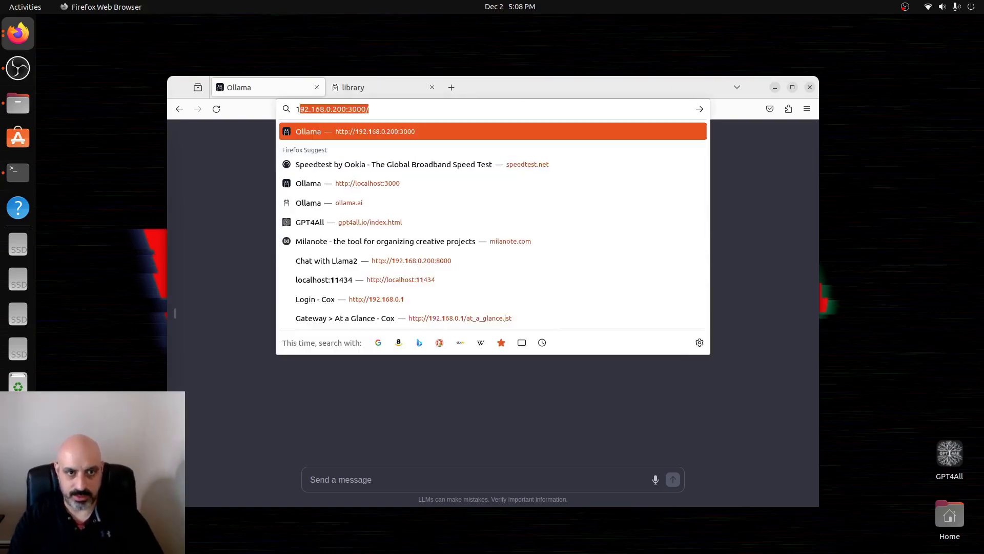
key("Right")
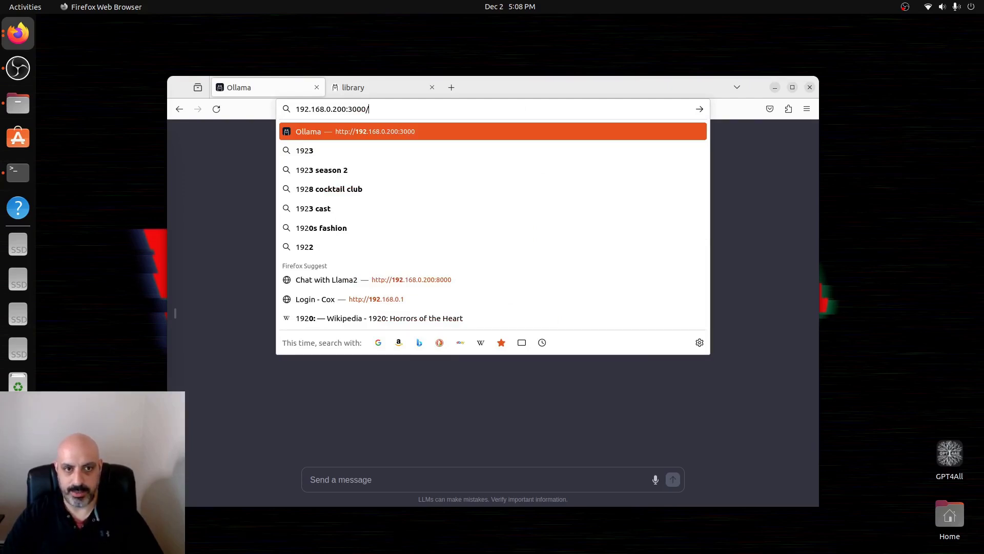
key("Return")
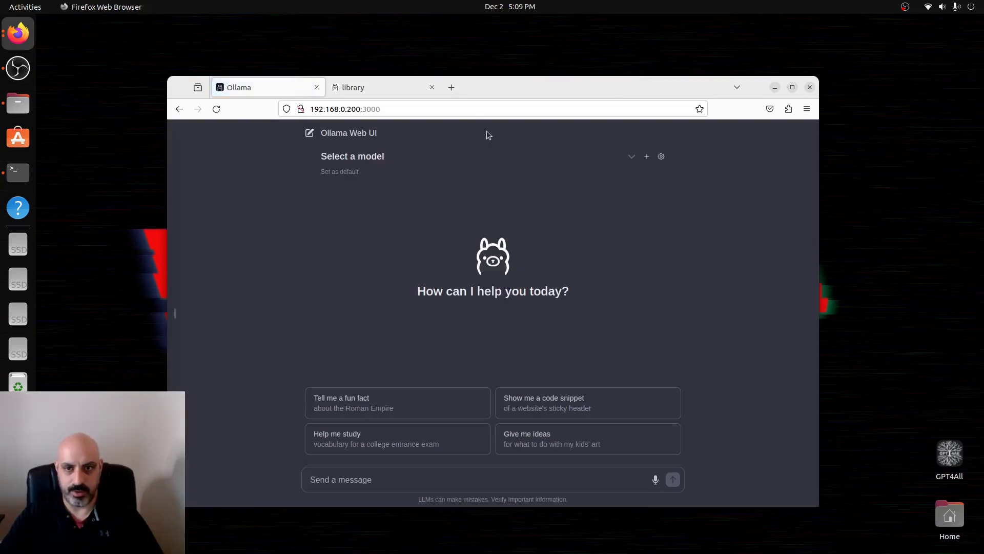
left_click(504, 160)
left_click(228, 193)
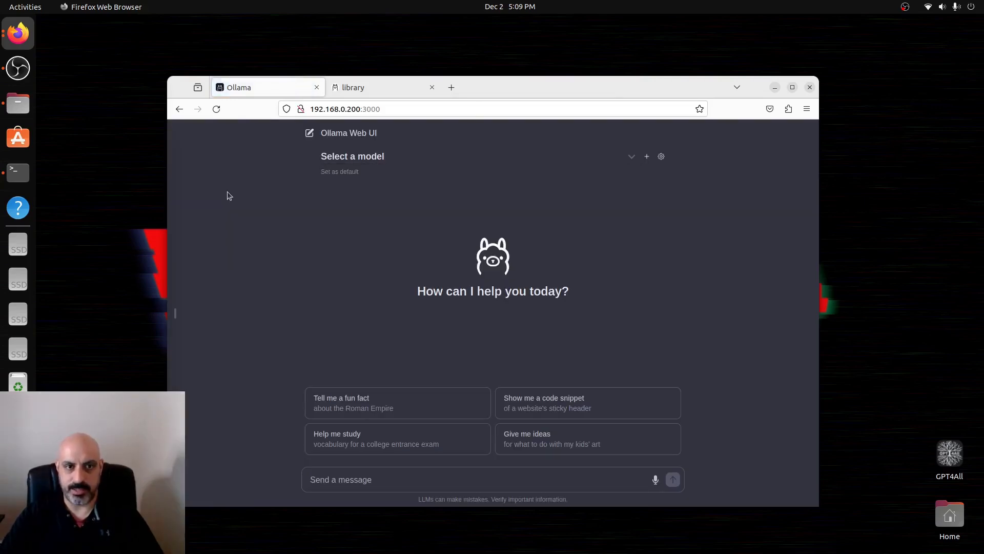